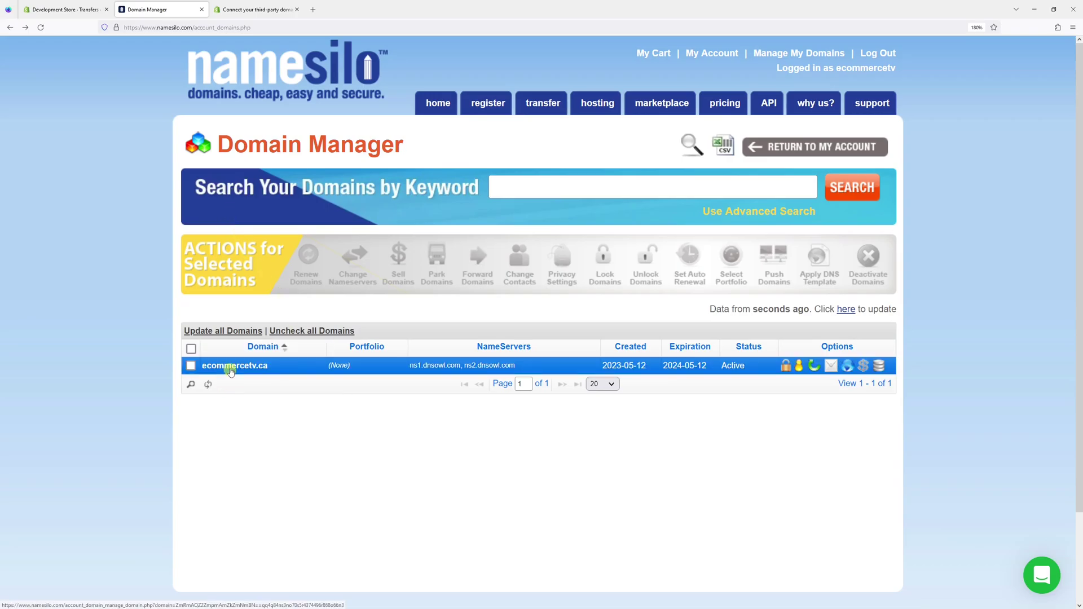
Open Manage DNS for ecommercetv.ca and review its existing _domainconnect TXT record.
{"action": "left_click", "coordinate": [230, 371]}
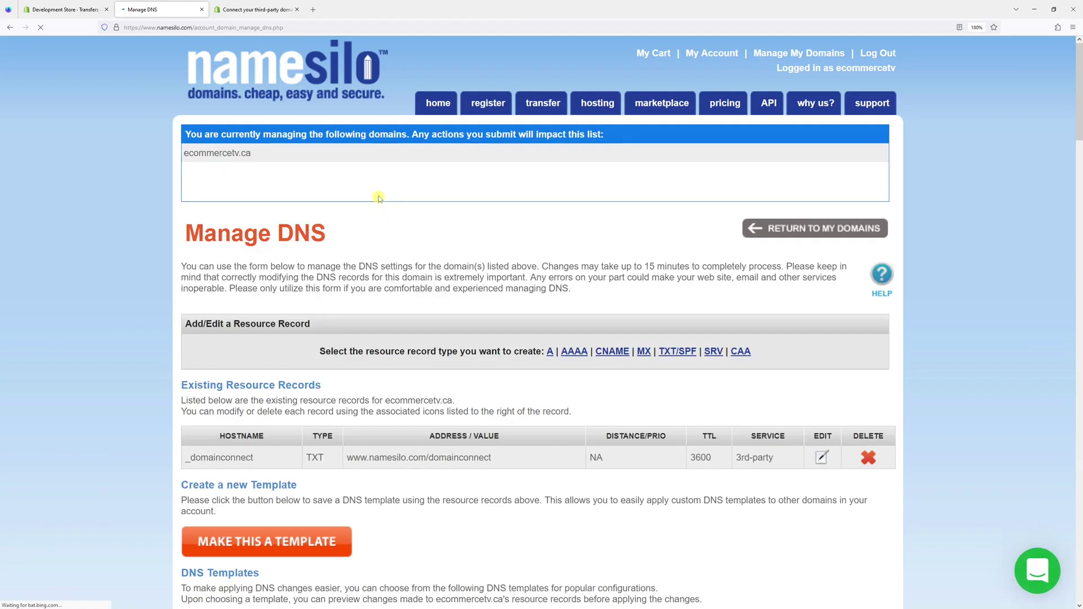
{"action": "scroll", "coordinate": [358, 224], "scroll_direction": "down", "scroll_amount": 2}
{"action": "scroll", "coordinate": [361, 231], "scroll_direction": "up", "scroll_amount": 2}
Start a new A record with @ as the root hostname.
{"action": "left_click", "coordinate": [550, 352]}
{"action": "left_click", "coordinate": [352, 458]}
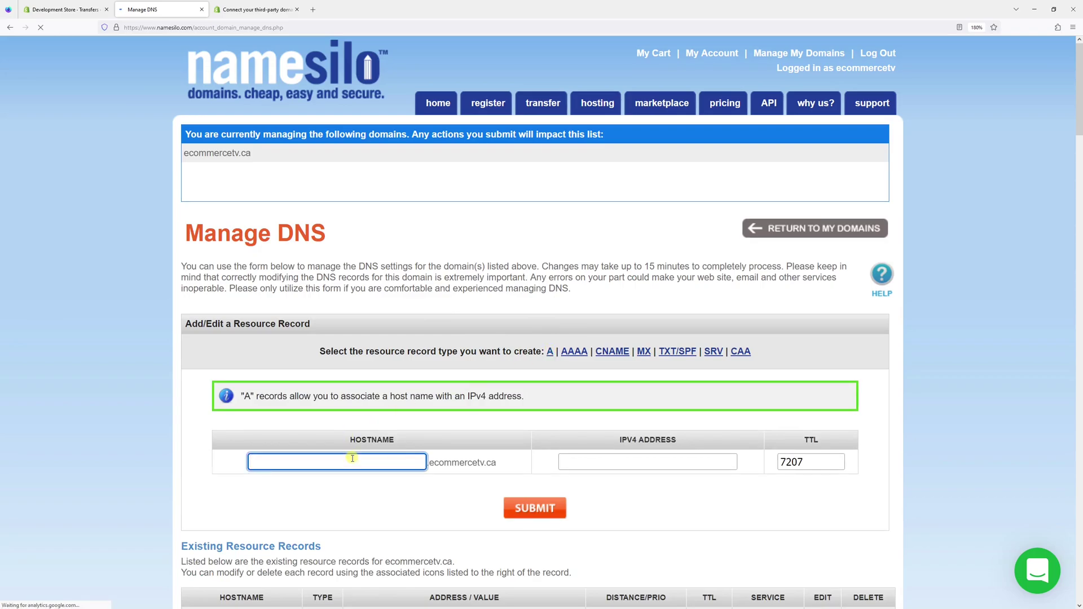
{"action": "type", "text": "@"}
{"action": "left_click", "coordinate": [379, 496]}
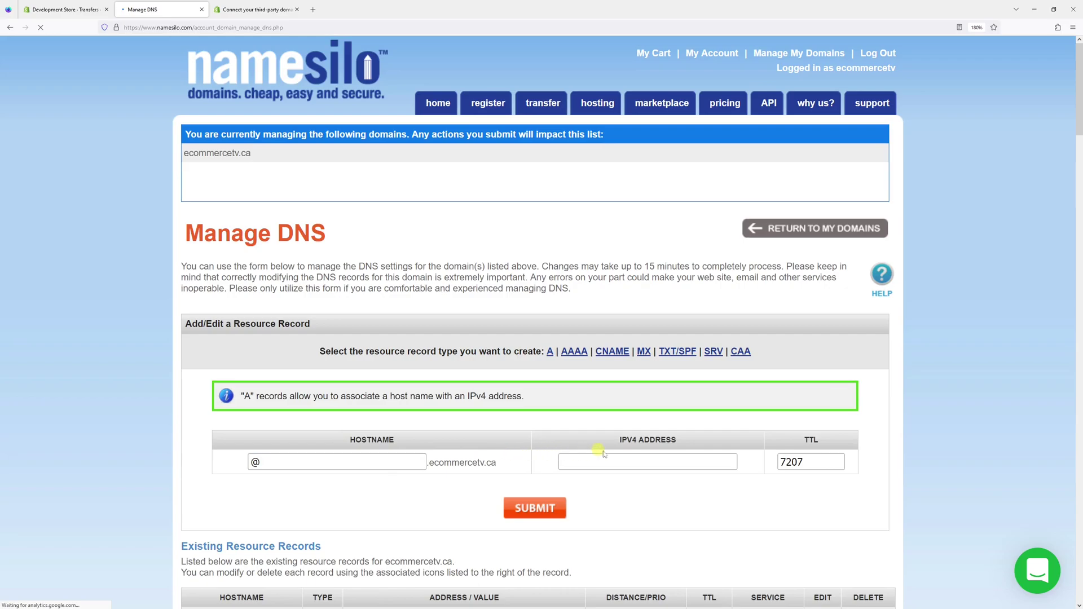
{"action": "left_click", "coordinate": [625, 463]}
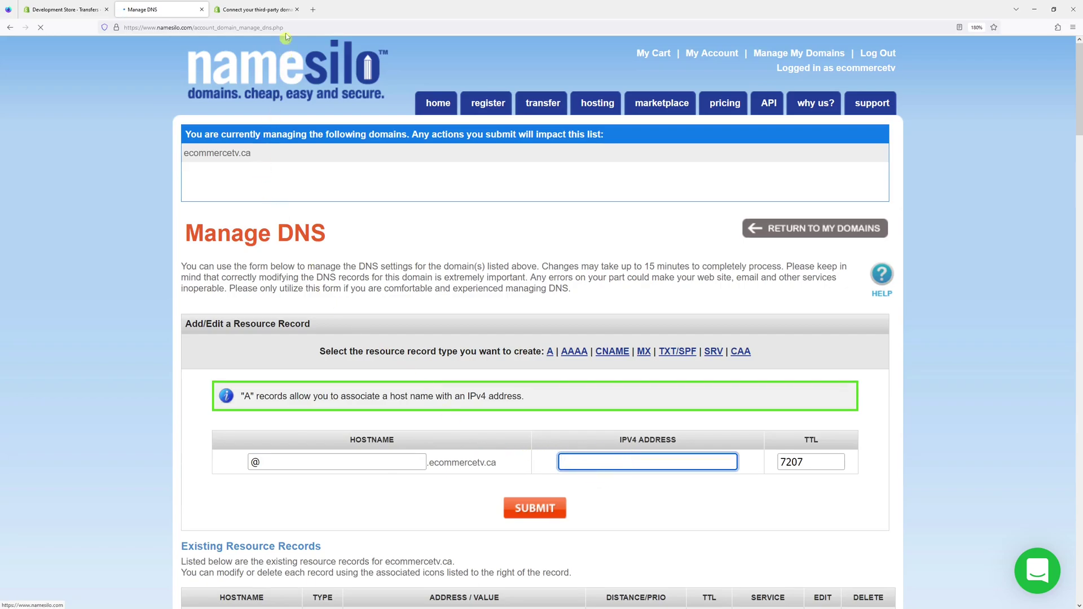
Copy Shopify's IP 23.227.38.65 into the IPv4 Address field and submit the A record.
{"action": "left_click", "coordinate": [280, 4]}
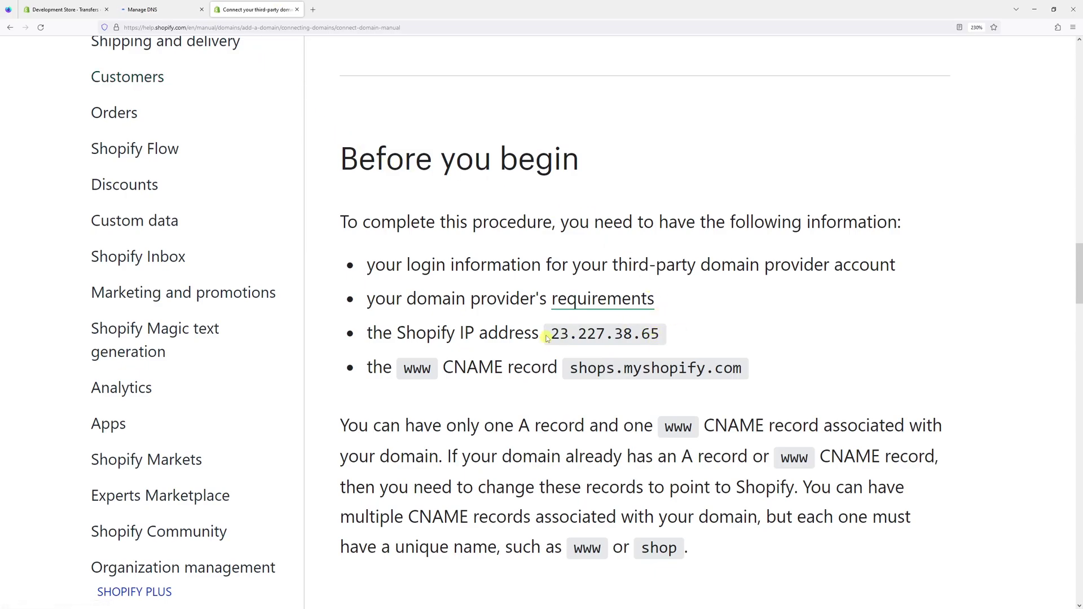
{"action": "left_click_drag", "start_coordinate": [549, 335], "coordinate": [656, 334]}
{"action": "key", "text": "ctrl+c"}
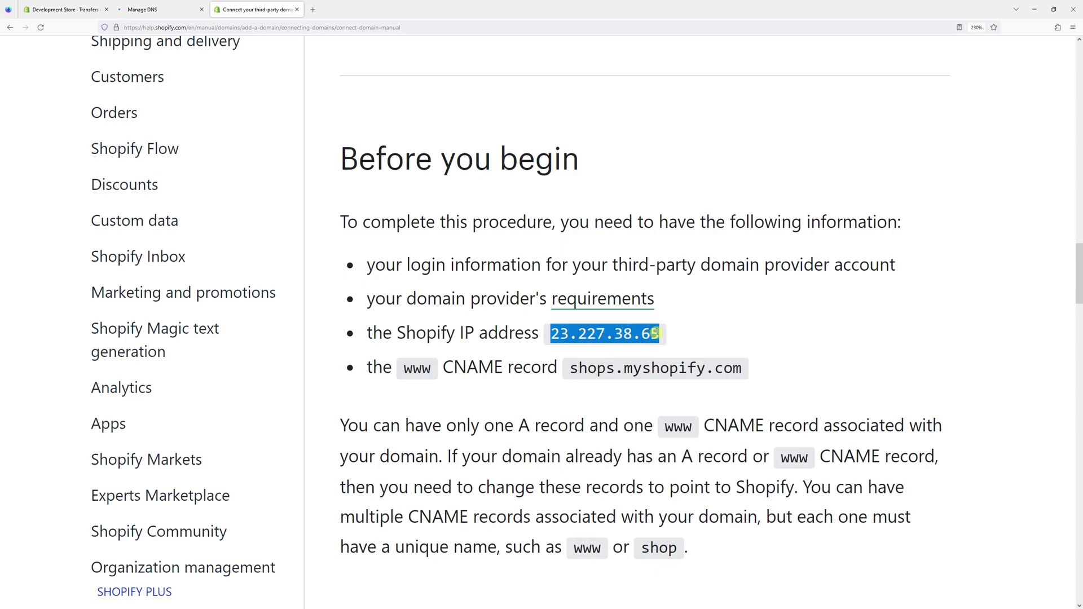
{"action": "left_click", "coordinate": [656, 334]}
{"action": "left_click", "coordinate": [158, 10]}
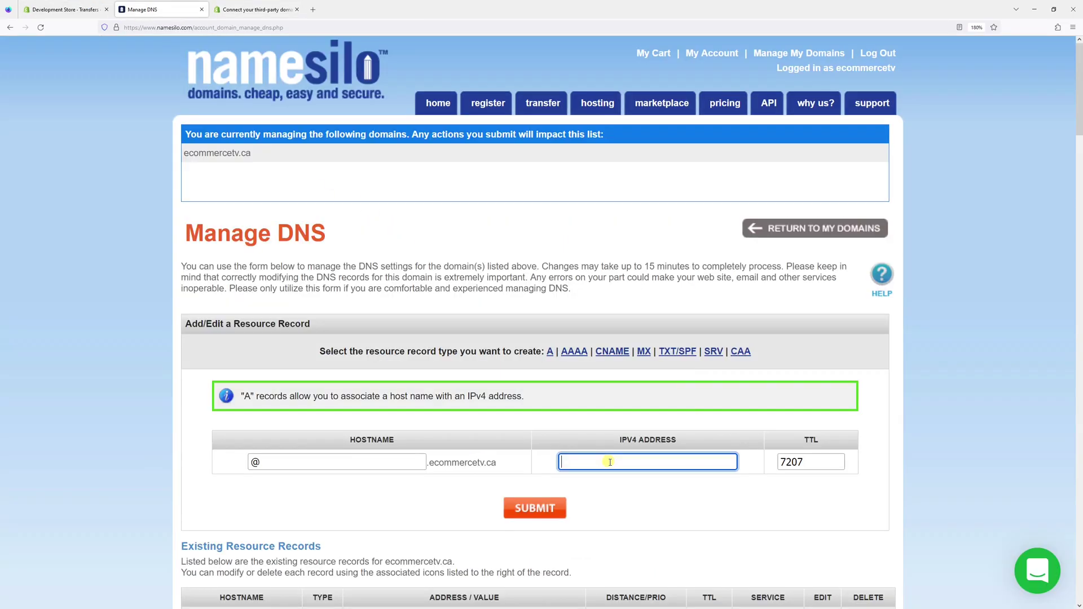
{"action": "key", "text": "ctrl+v"}
{"action": "left_click", "coordinate": [619, 500]}
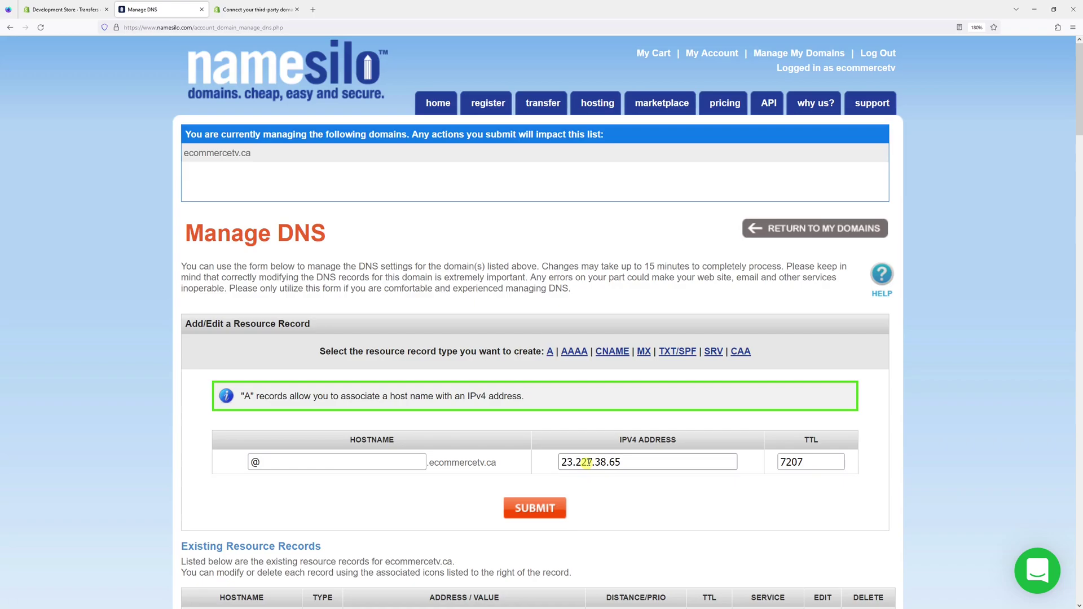
{"action": "left_click", "coordinate": [647, 463]}
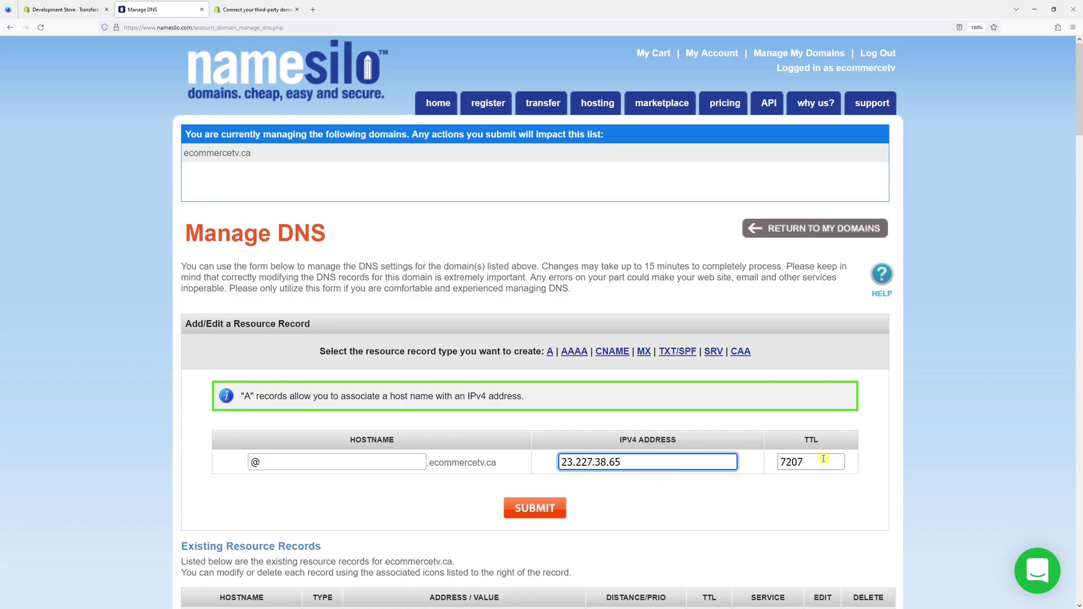
{"action": "left_click", "coordinate": [754, 495]}
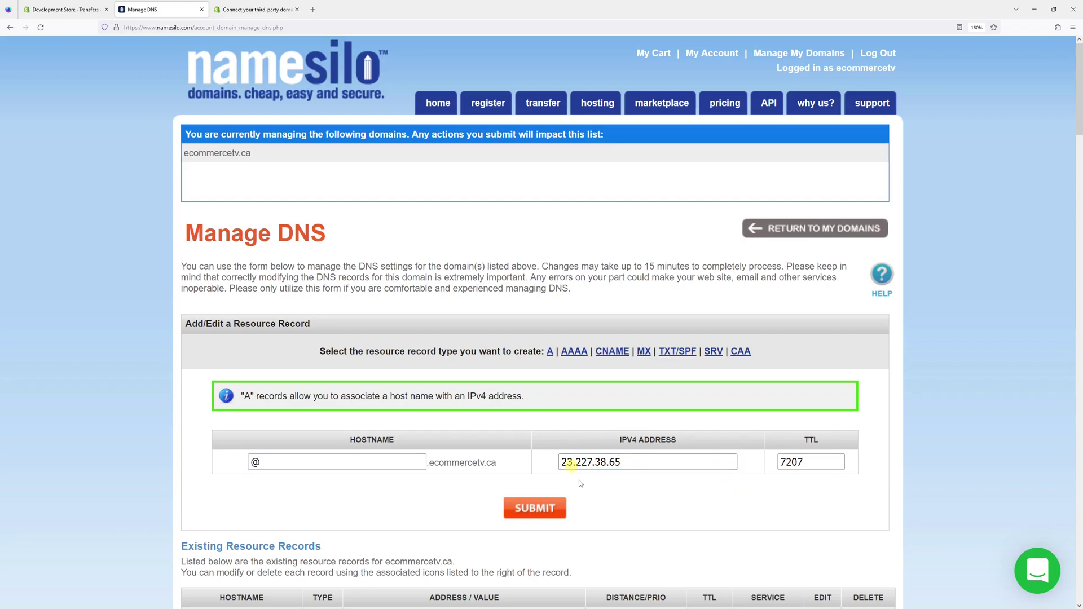
{"action": "left_click", "coordinate": [541, 509]}
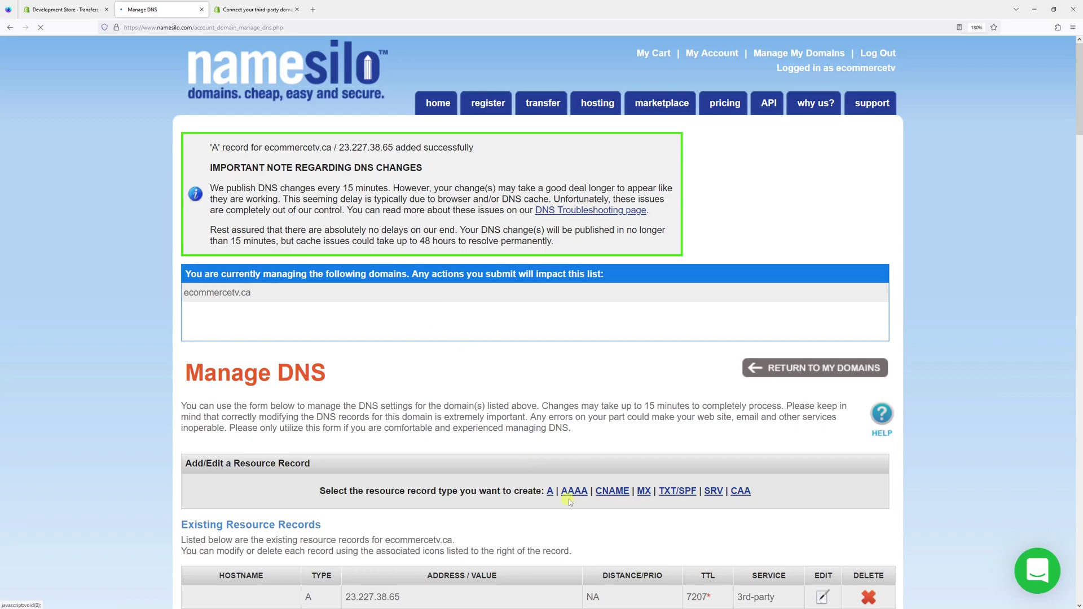
Start a new CNAME record with www as the hostname.
{"action": "scroll", "coordinate": [587, 395], "scroll_direction": "down", "scroll_amount": 3}
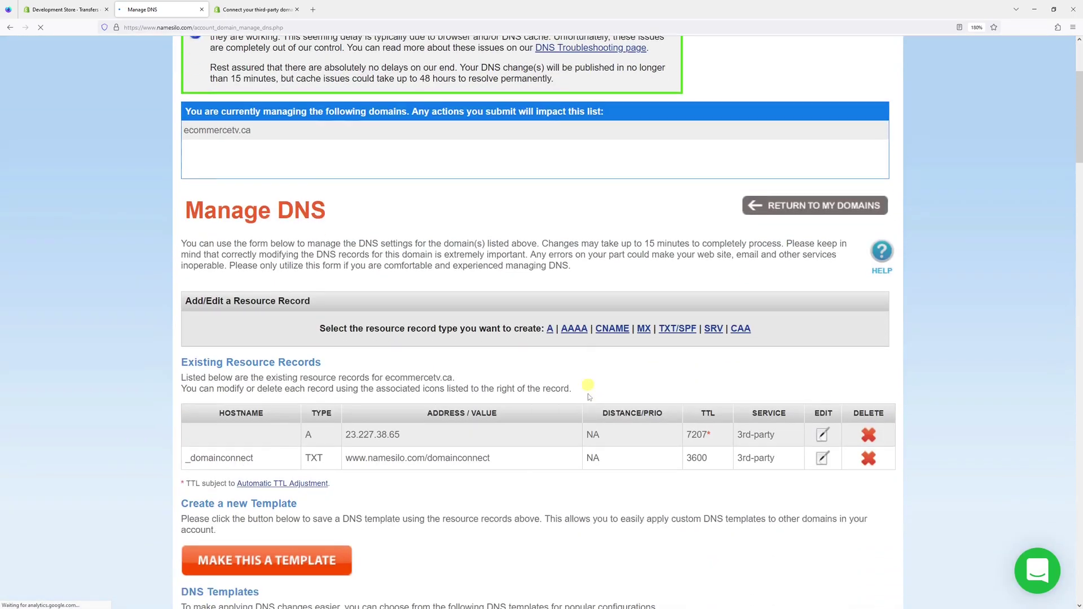
{"action": "left_click", "coordinate": [604, 333]}
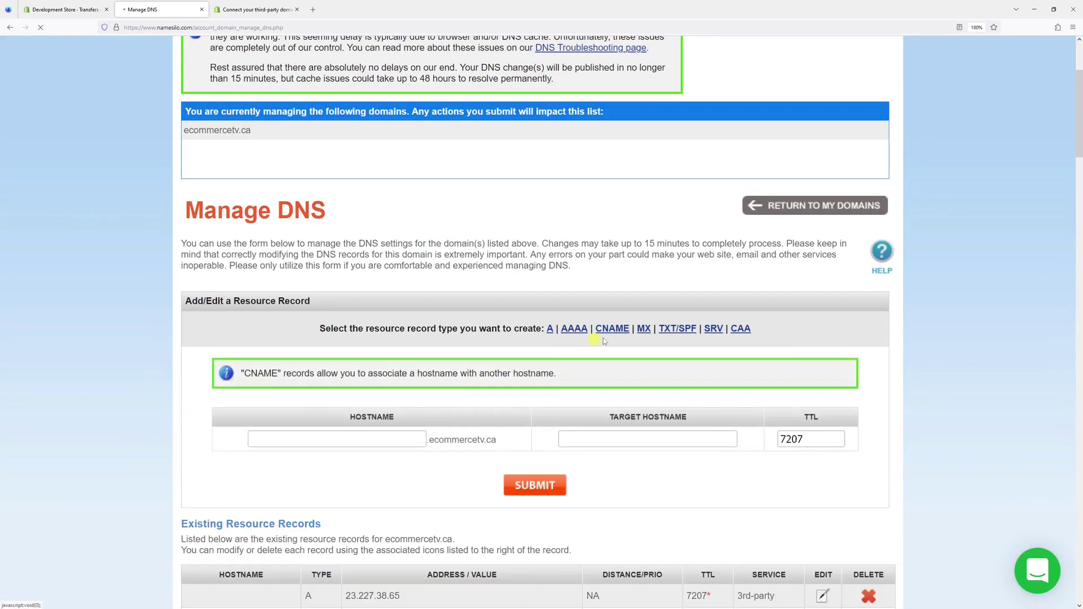
{"action": "left_click", "coordinate": [375, 438]}
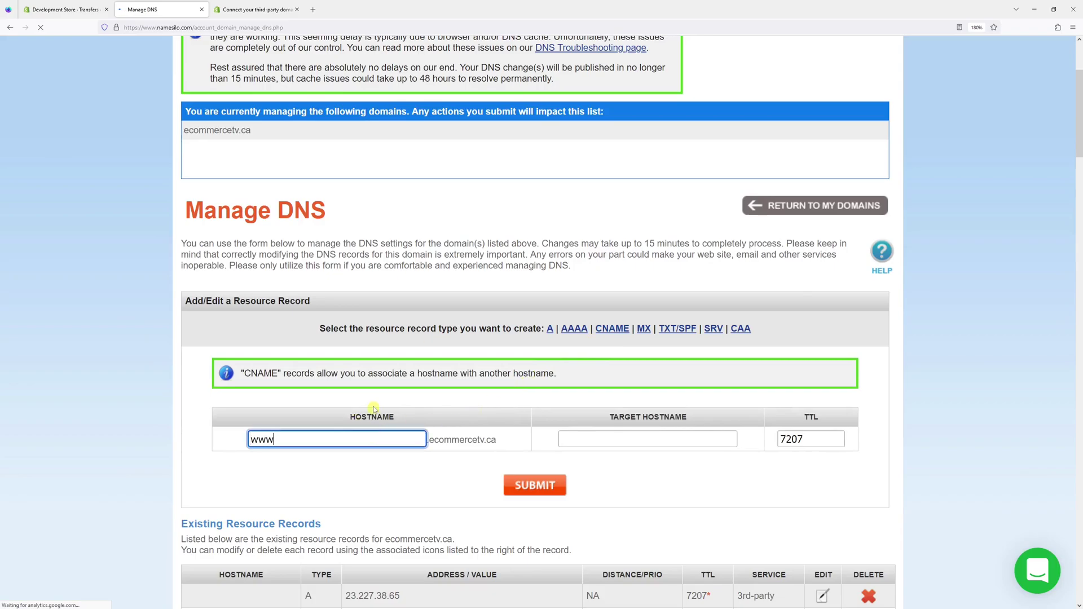
{"action": "left_click", "coordinate": [652, 439]}
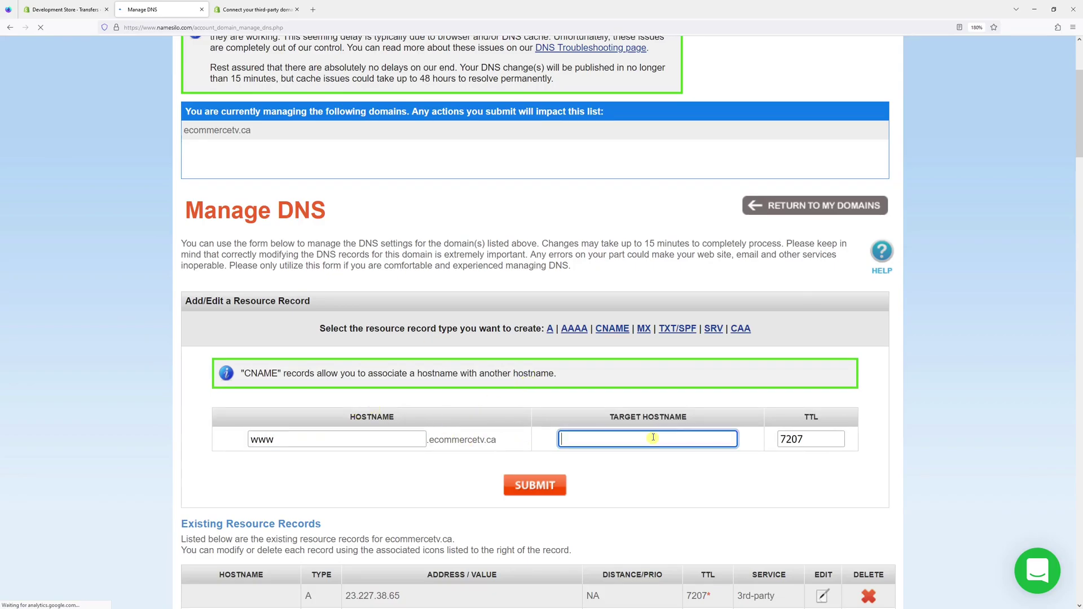
Copy shops.myshopify.com from Shopify's help page as the target hostname and submit the CNAME.
{"action": "left_click", "coordinate": [280, 4]}
{"action": "left_click_drag", "start_coordinate": [571, 369], "coordinate": [742, 373]}
{"action": "key", "text": "ctrl+c"}
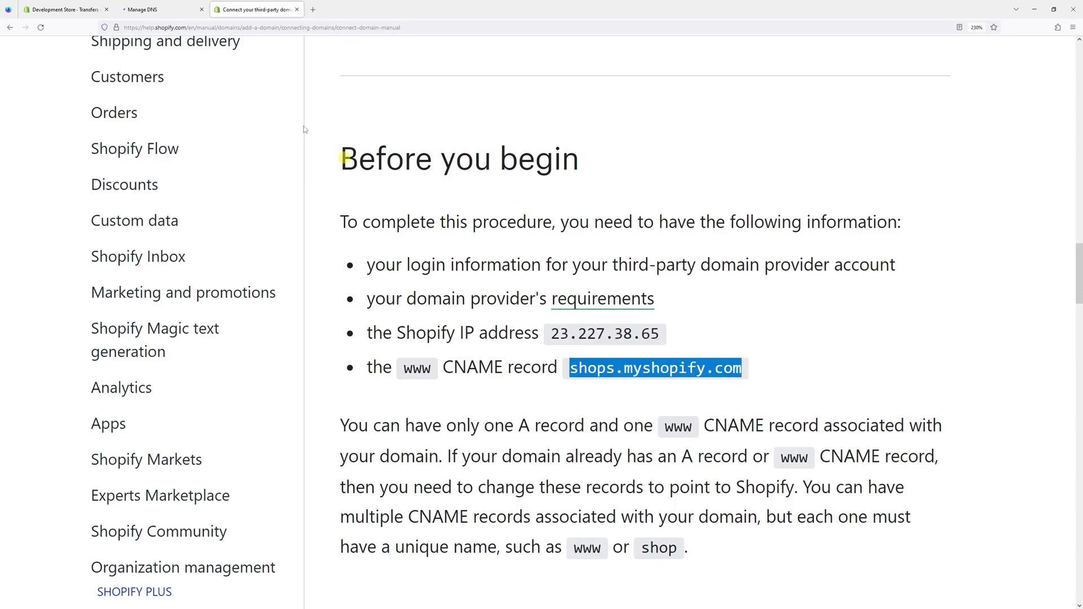
{"action": "left_click", "coordinate": [157, 7]}
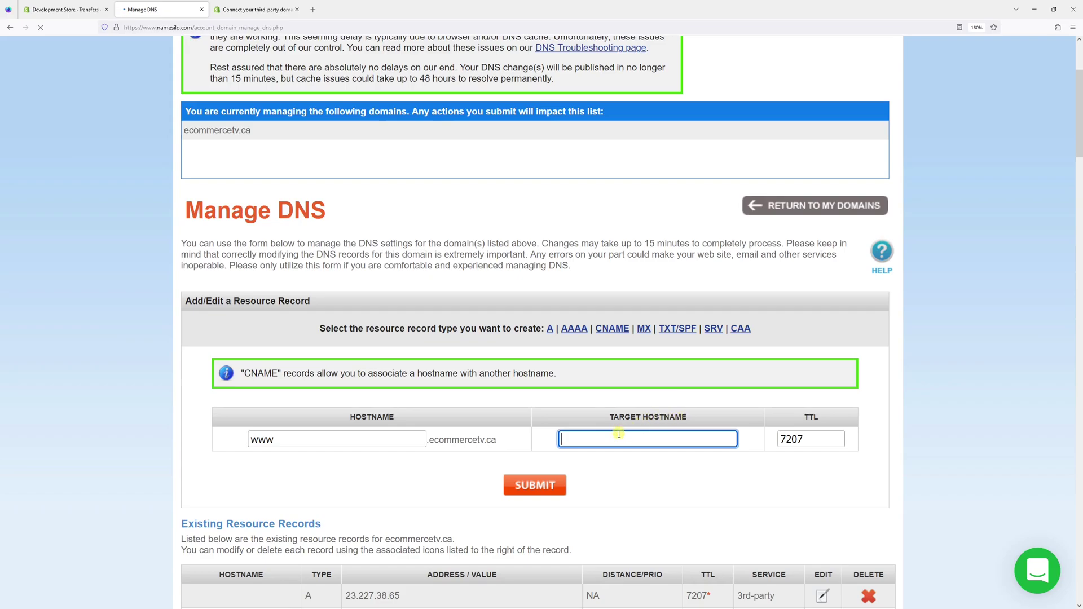
{"action": "key", "text": "ctrl+v"}
{"action": "left_click", "coordinate": [626, 460]}
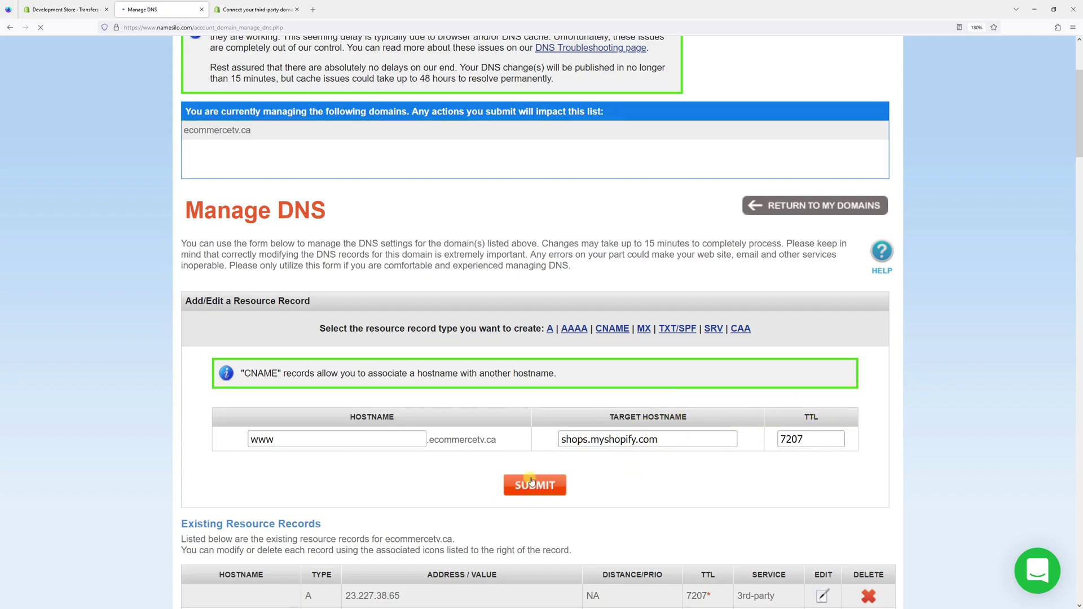
{"action": "left_click", "coordinate": [531, 484]}
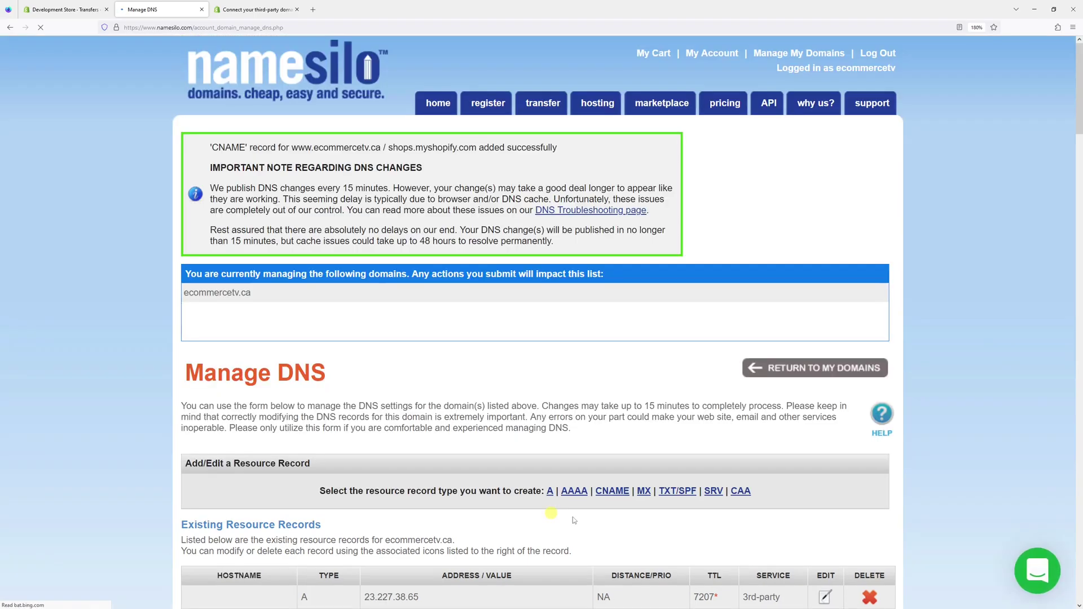
Review the A, CNAME and TXT entries under Existing Resource Records, then switch to Shopify's Development Store tab.
{"action": "scroll", "coordinate": [537, 490], "scroll_direction": "down", "scroll_amount": 3}
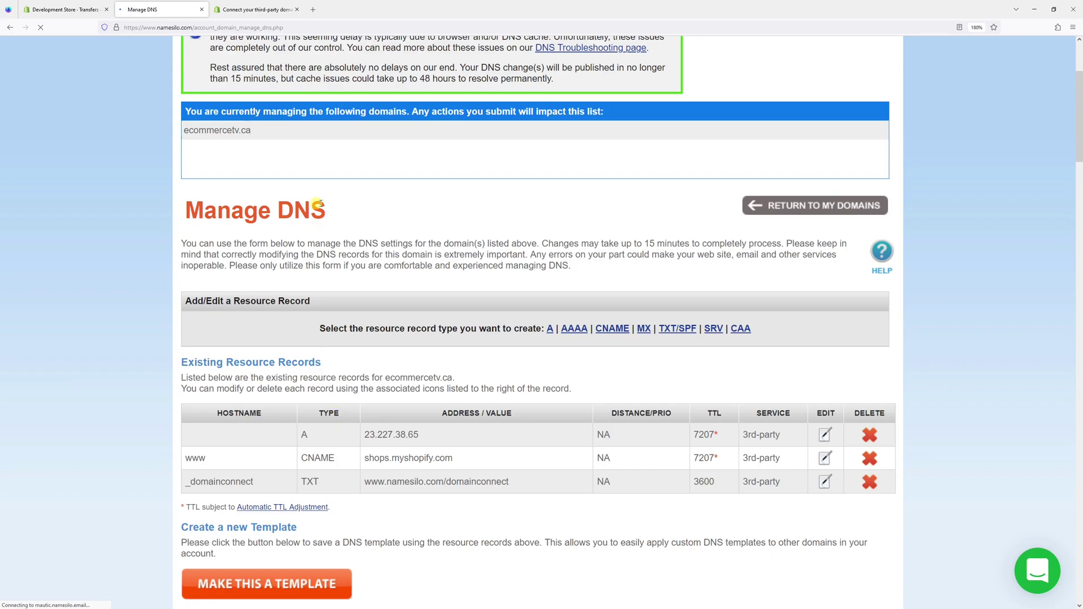
{"action": "left_click", "coordinate": [112, 13]}
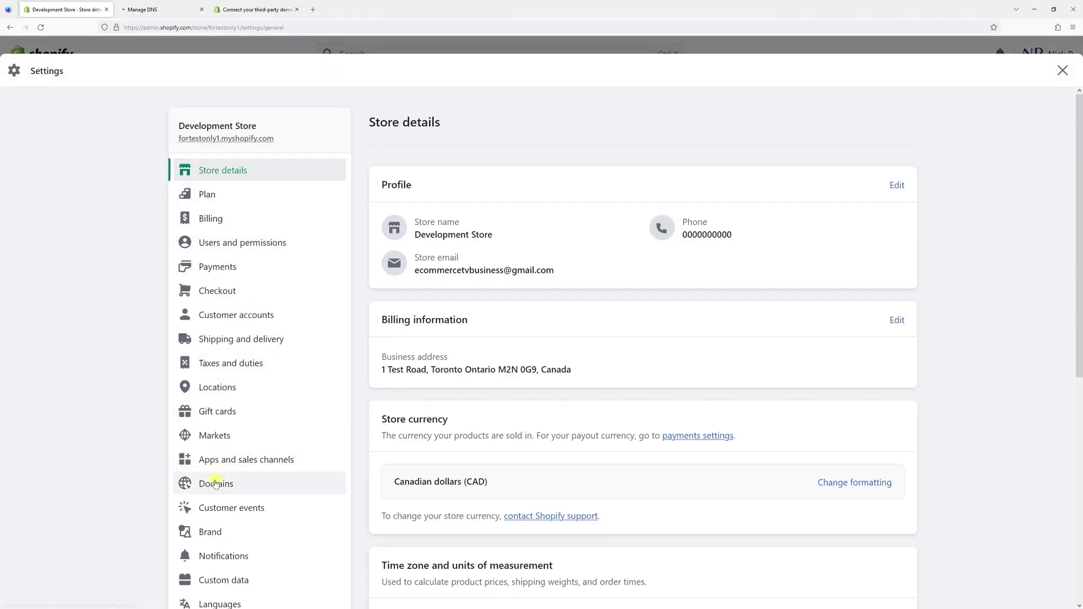
Under Settings > Domains, connect existing domain ecommercetv.ca and submit it.
{"action": "left_click", "coordinate": [216, 485]}
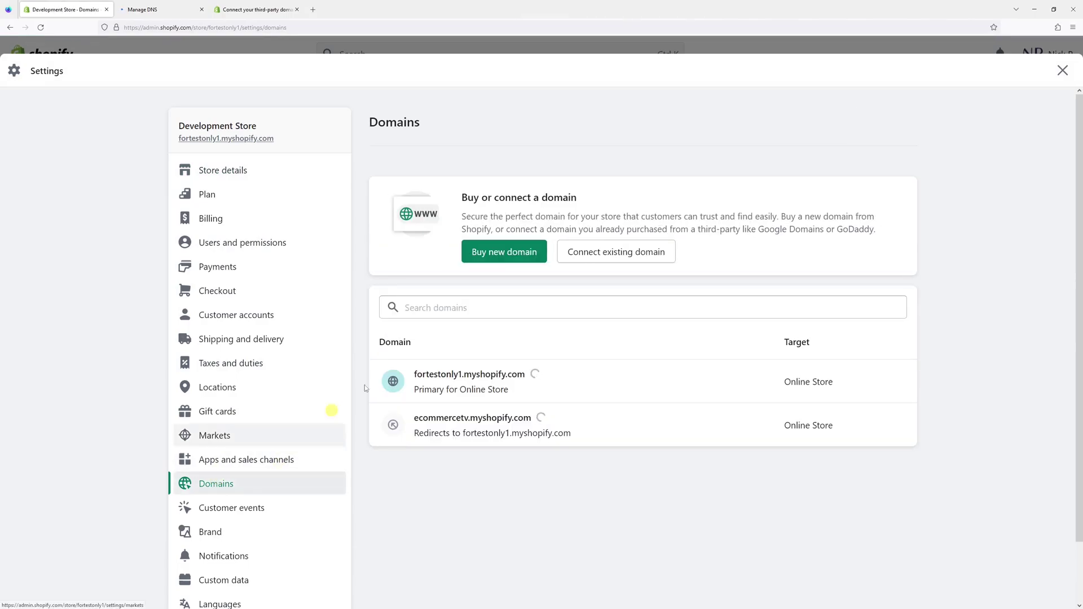
{"action": "left_click", "coordinate": [622, 263]}
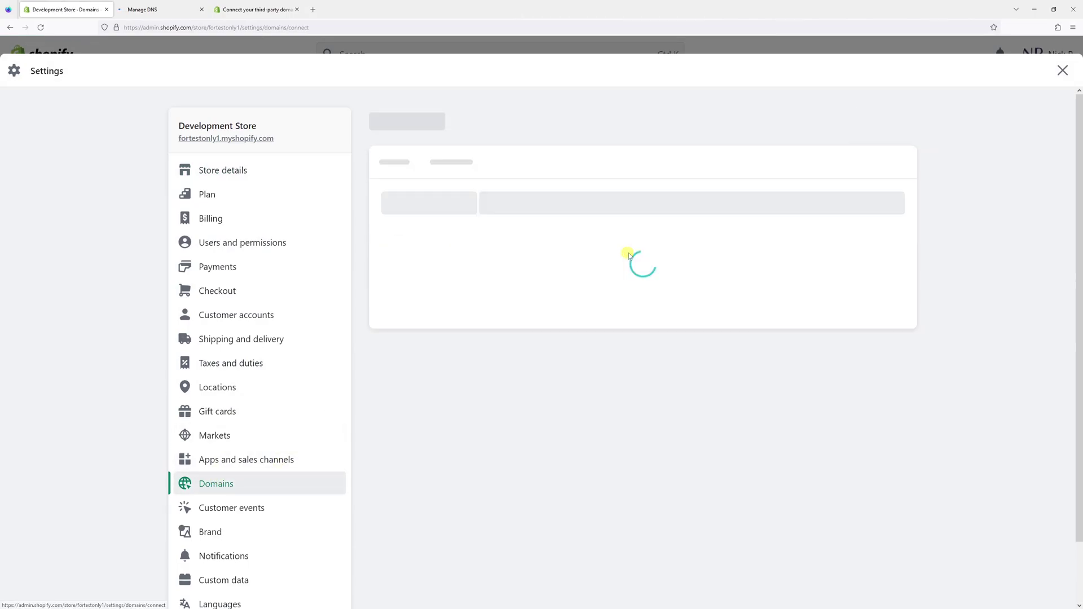
{"action": "left_click", "coordinate": [585, 221]}
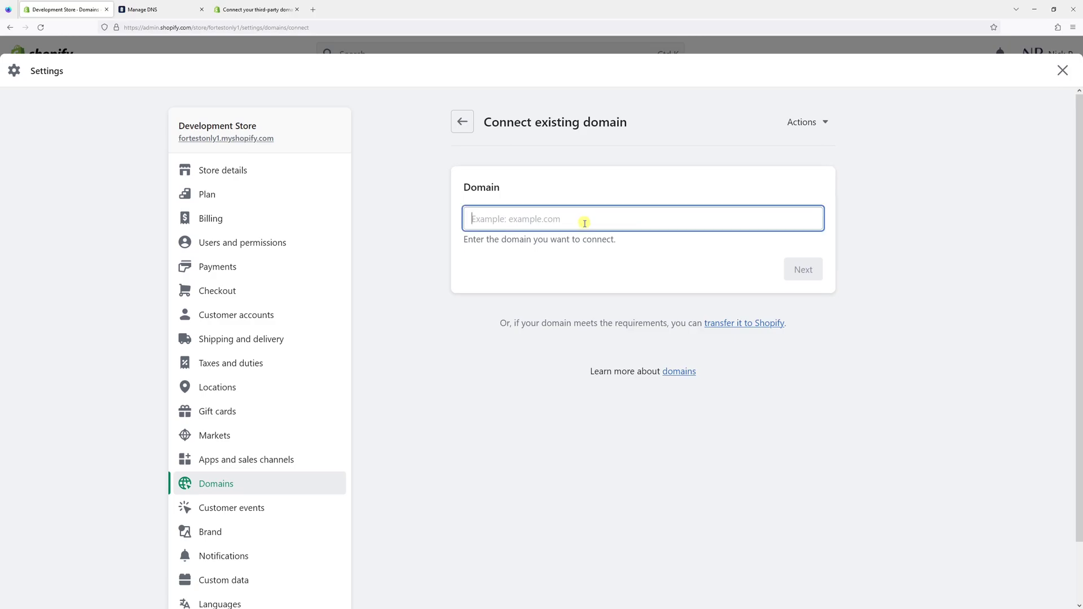
{"action": "type", "text": "ecommercetv.ca"}
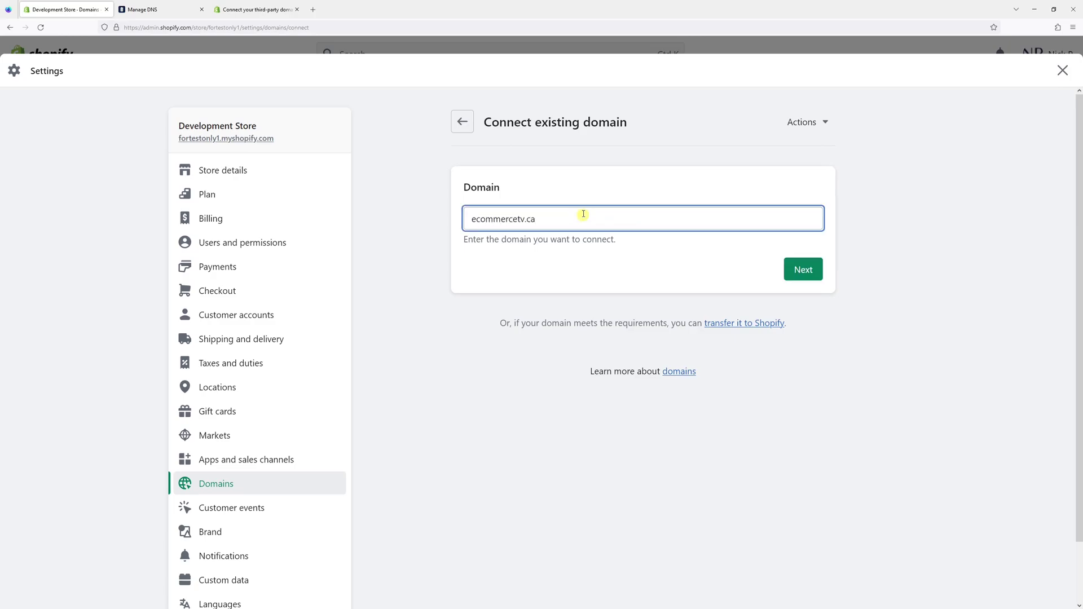
{"action": "left_click", "coordinate": [625, 177]}
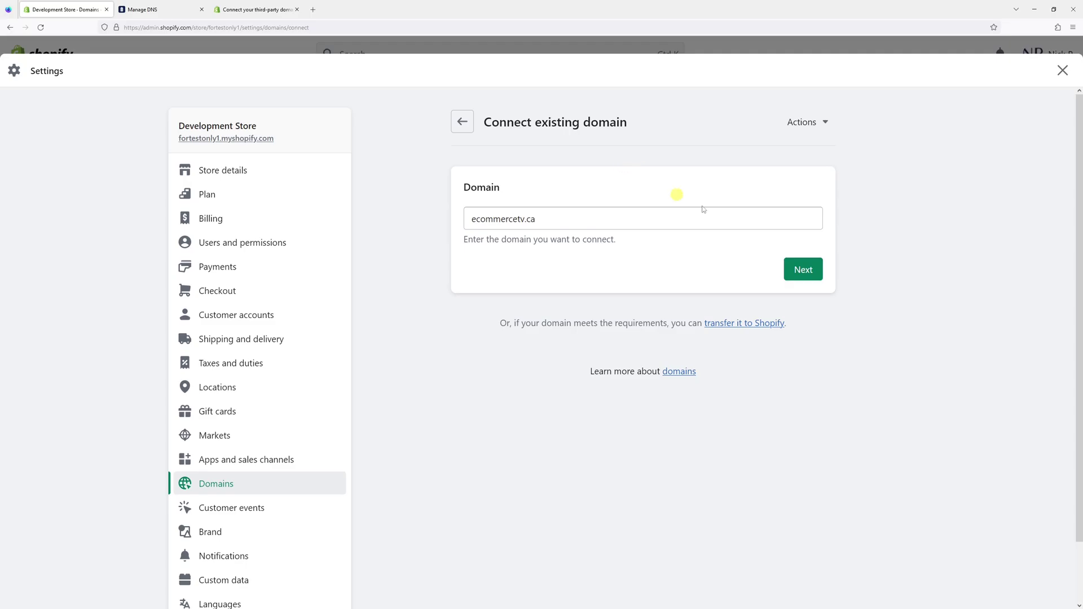
{"action": "left_click", "coordinate": [795, 278]}
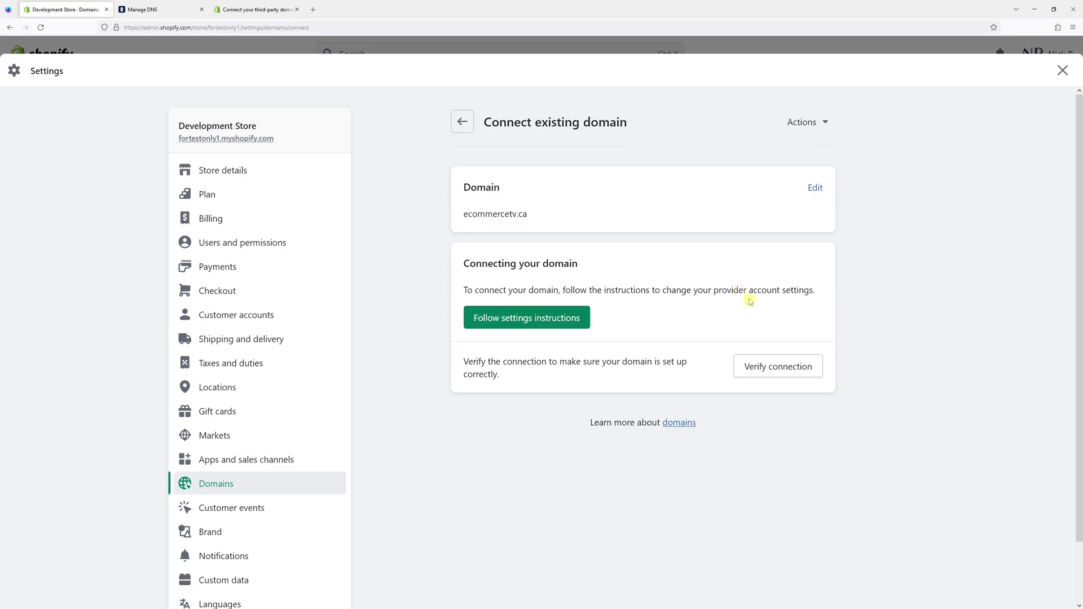
Verify the DNS connection, then go back to the store's domains list.
{"action": "left_click", "coordinate": [778, 366]}
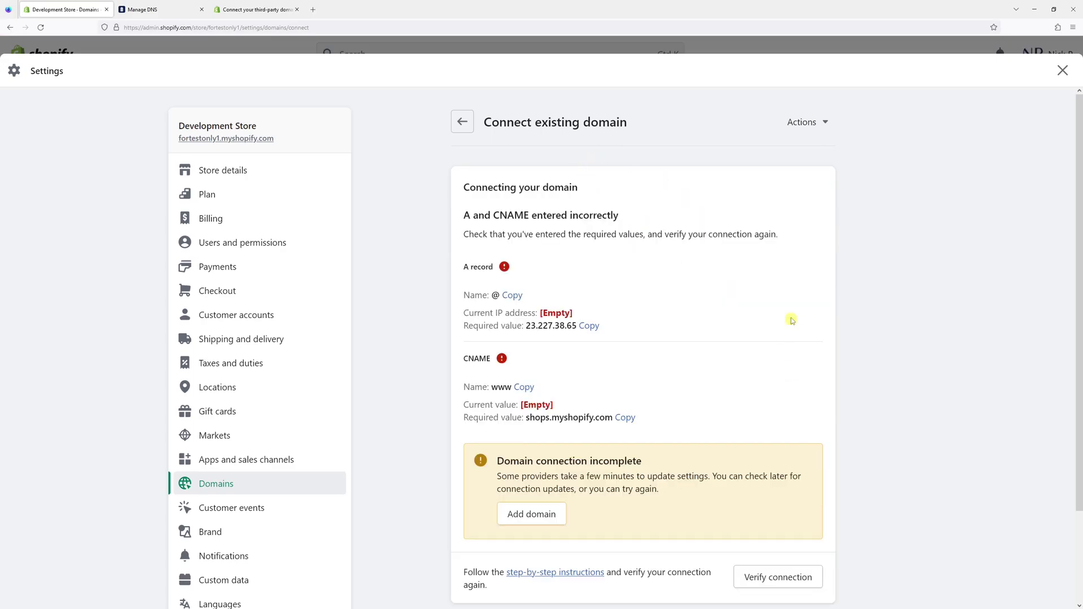
{"action": "scroll", "coordinate": [790, 317], "scroll_direction": "down", "scroll_amount": 1}
{"action": "scroll", "coordinate": [793, 305], "scroll_direction": "up", "scroll_amount": 1}
{"action": "key", "text": "alt+Left"}
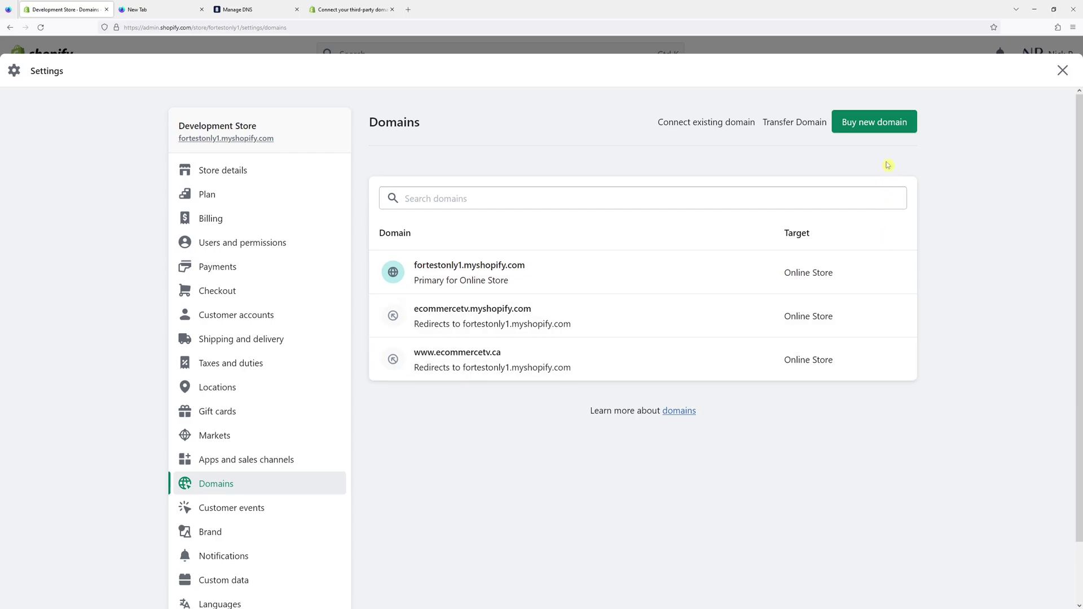
Reconnect ecommercetv.ca, verify it, and confirm it is listed as the Primary domain.
{"action": "left_click", "coordinate": [716, 135]}
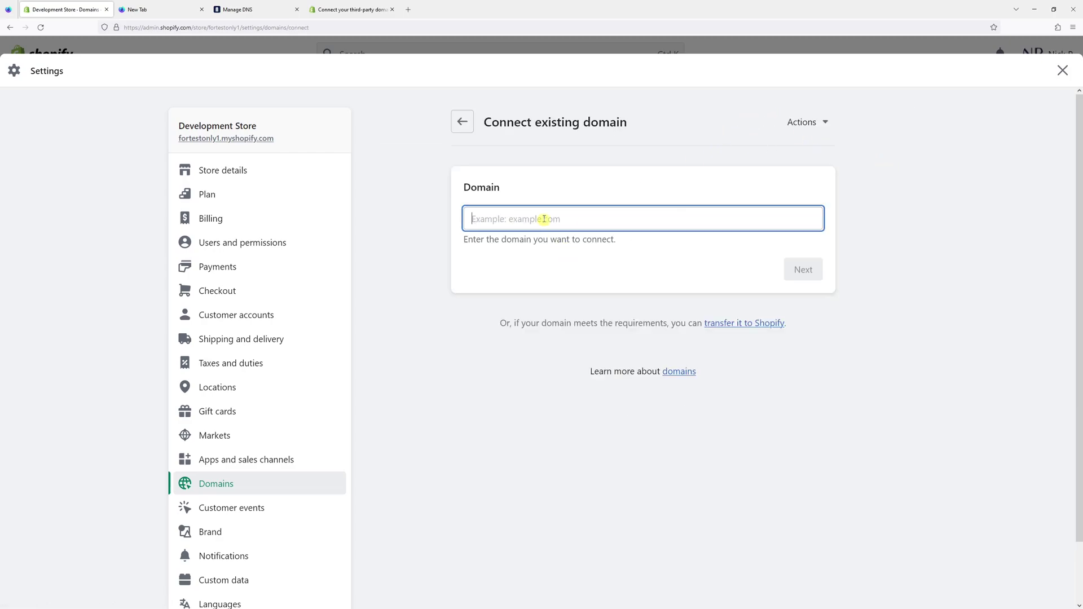
{"action": "type", "text": "ecommercetv.ca"}
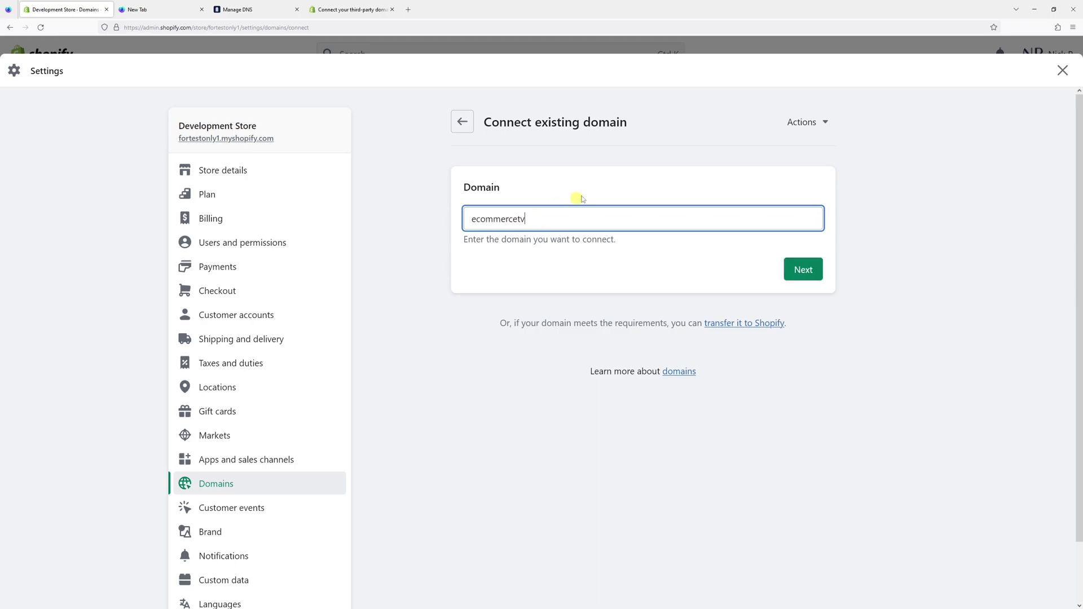
{"action": "left_click", "coordinate": [796, 270]}
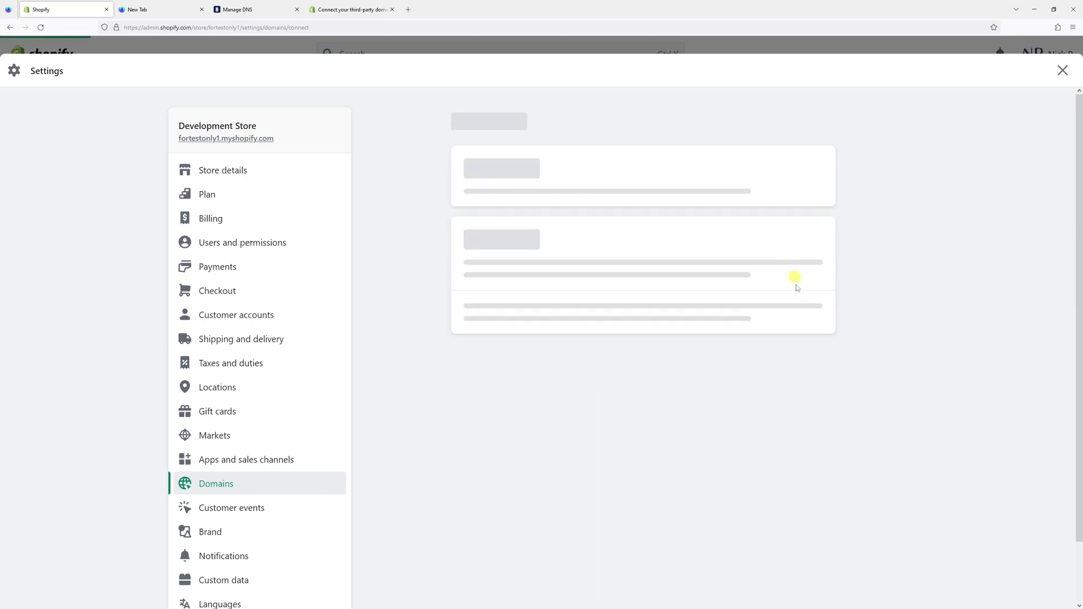
{"action": "left_click", "coordinate": [754, 365]}
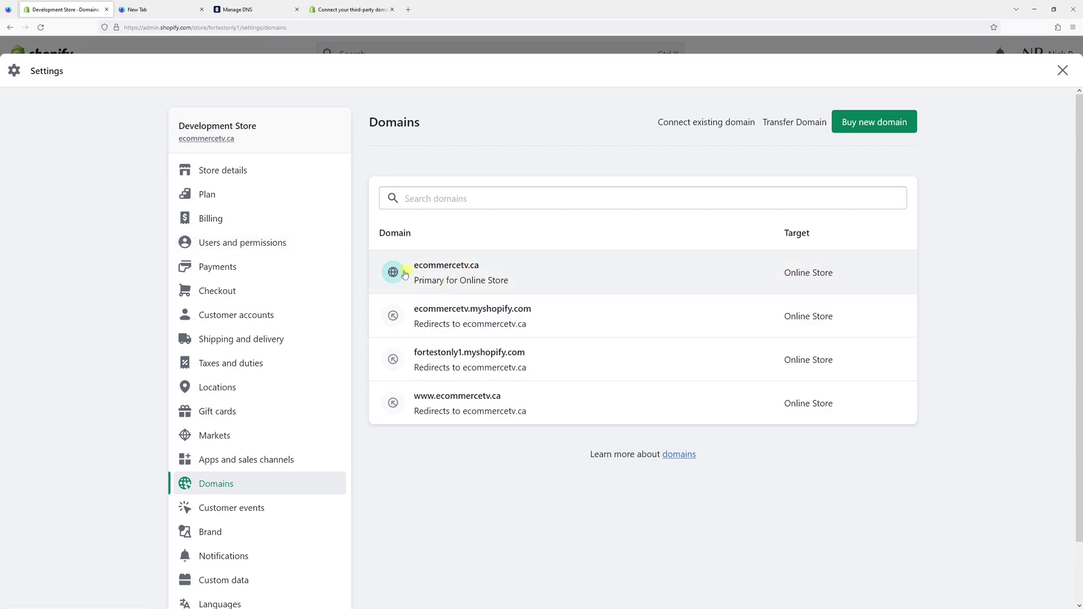
{"action": "left_click", "coordinate": [484, 274]}
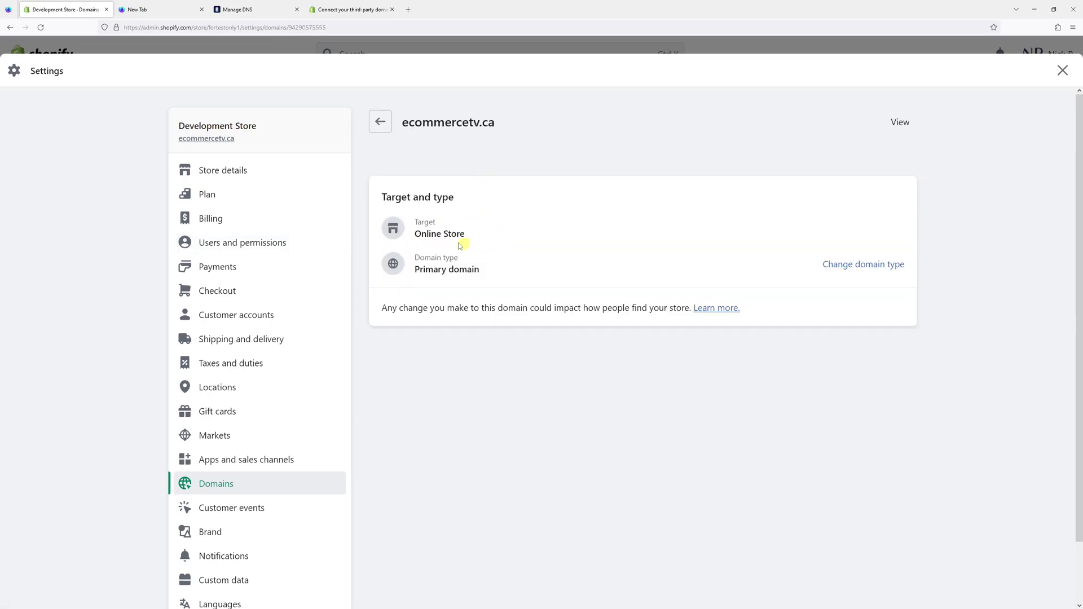
{"action": "left_click", "coordinate": [381, 121]}
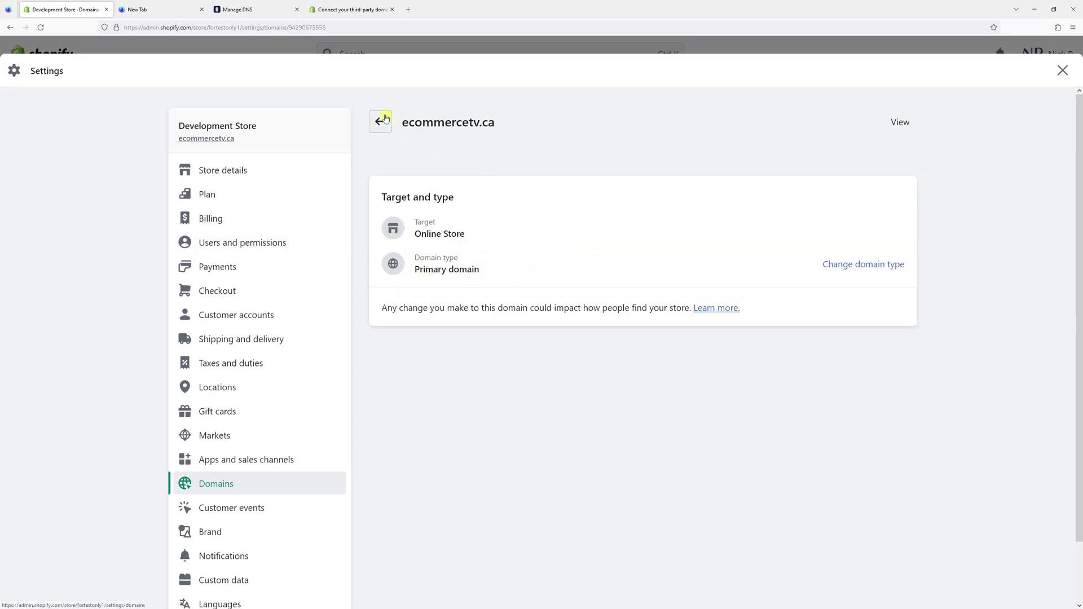